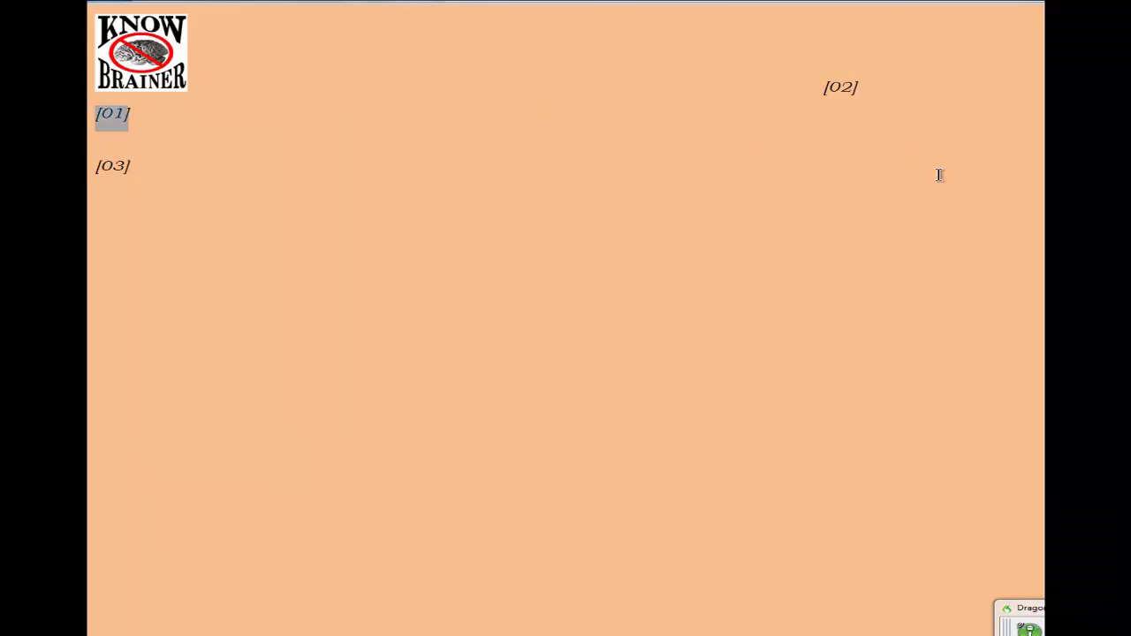
# Dictate the 'Are you still typing?' pitch through 'hands-free automation of repetitive tasks'
pyautogui.write('Are you still typing')
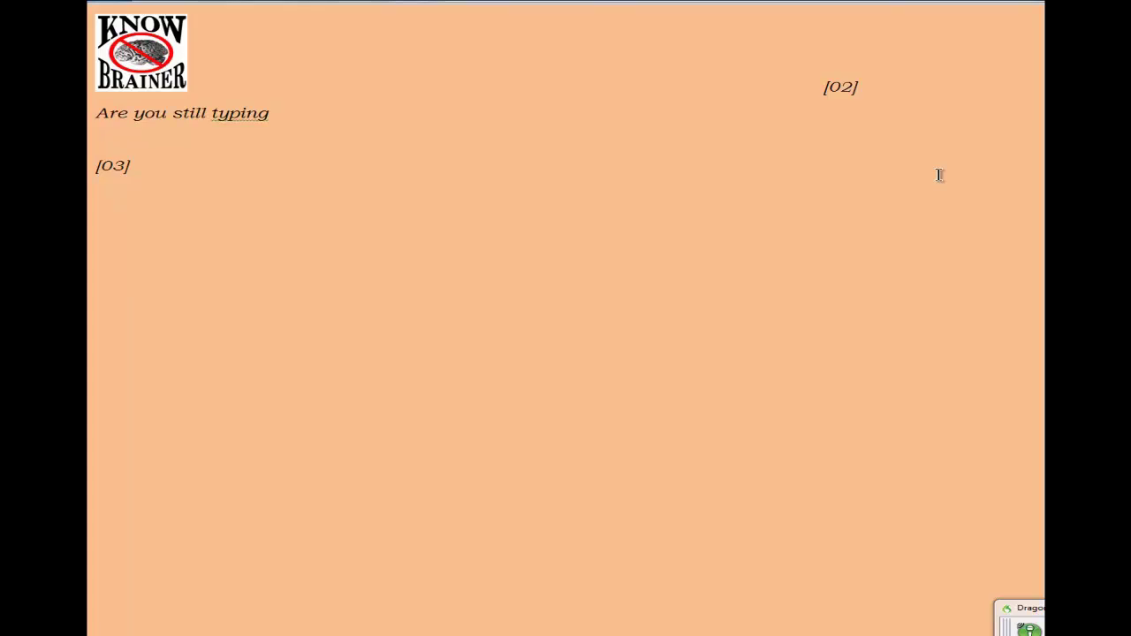
pyautogui.write('?')
pyautogui.write(' NaturallySpeaking is now generally accepted to be 3 times faster')
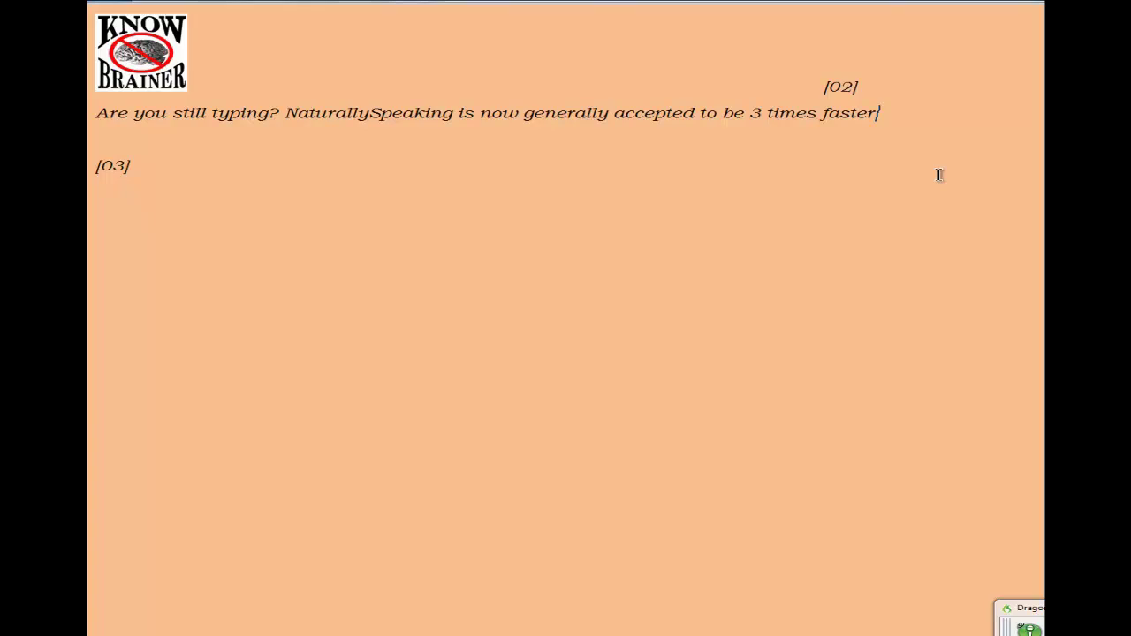
pyautogui.write(' than the average typist but dictation is only 1\\2 of the overall speech recognition equation.')
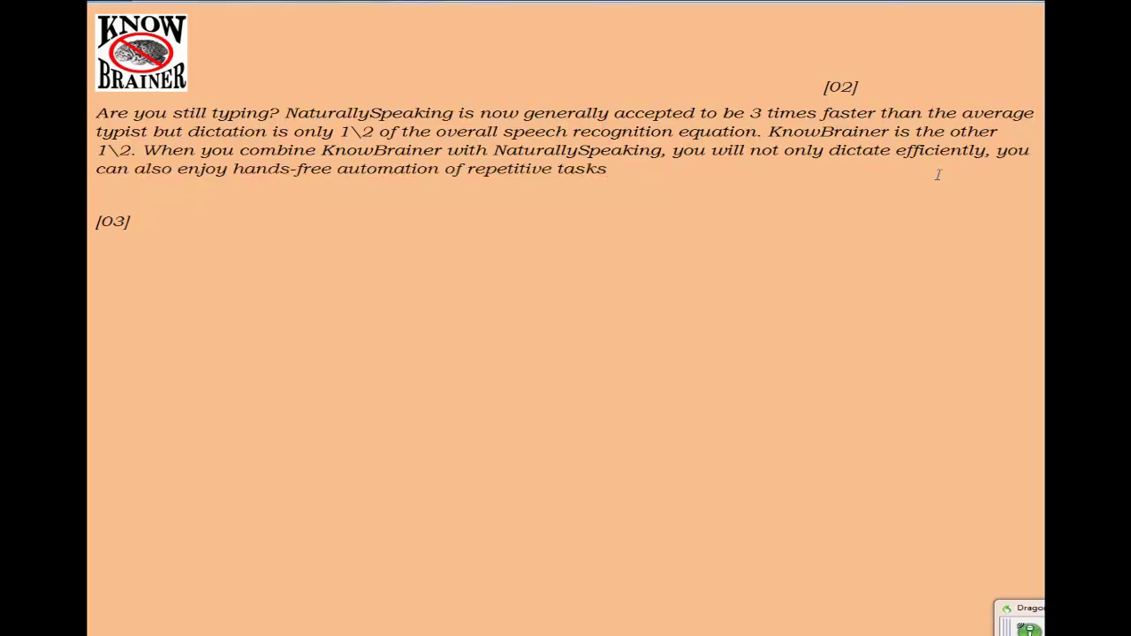
pyautogui.write('which can significantly increase your efficiency.')
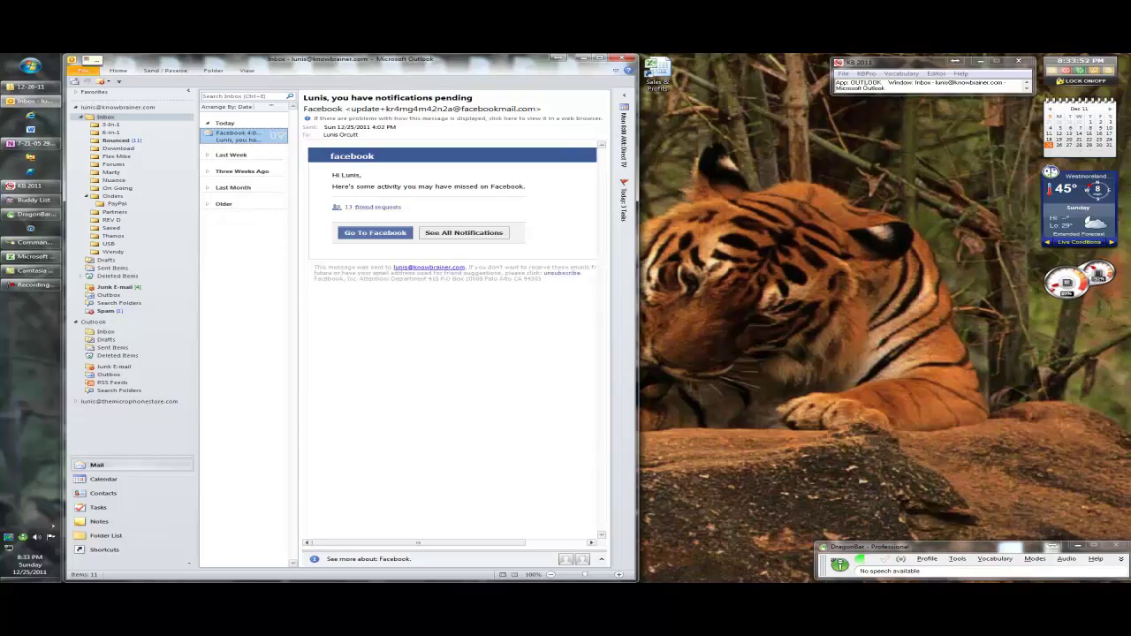
# Delete the Facebook notification email and go to the Orders folder showing order 971842
pyautogui.press('Delete')
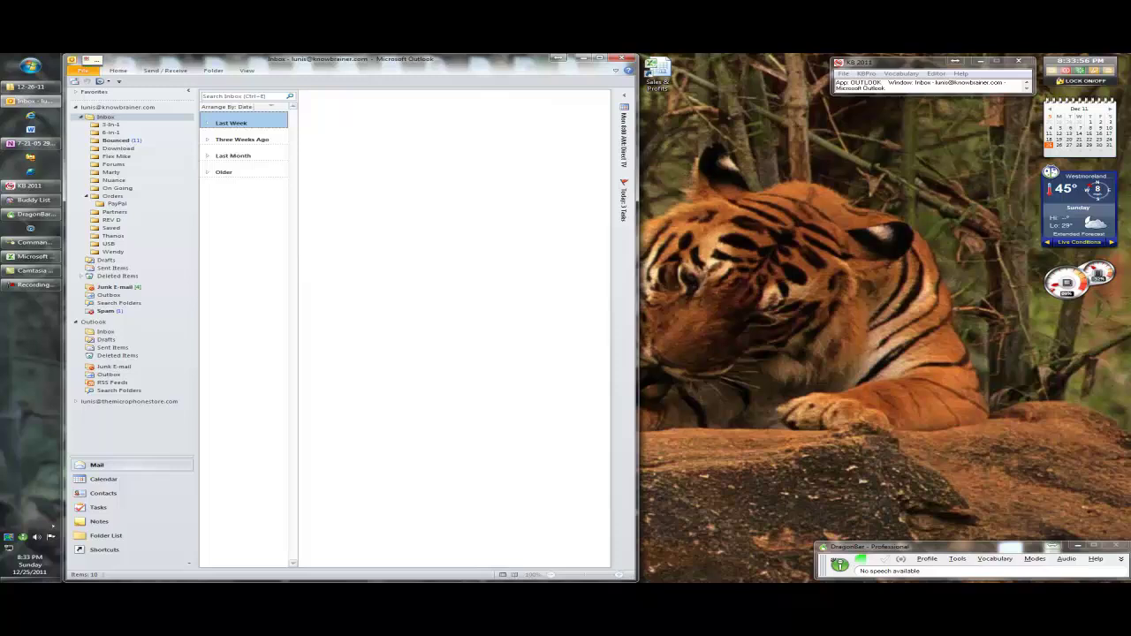
pyautogui.hotkey('ctrl', 'y')
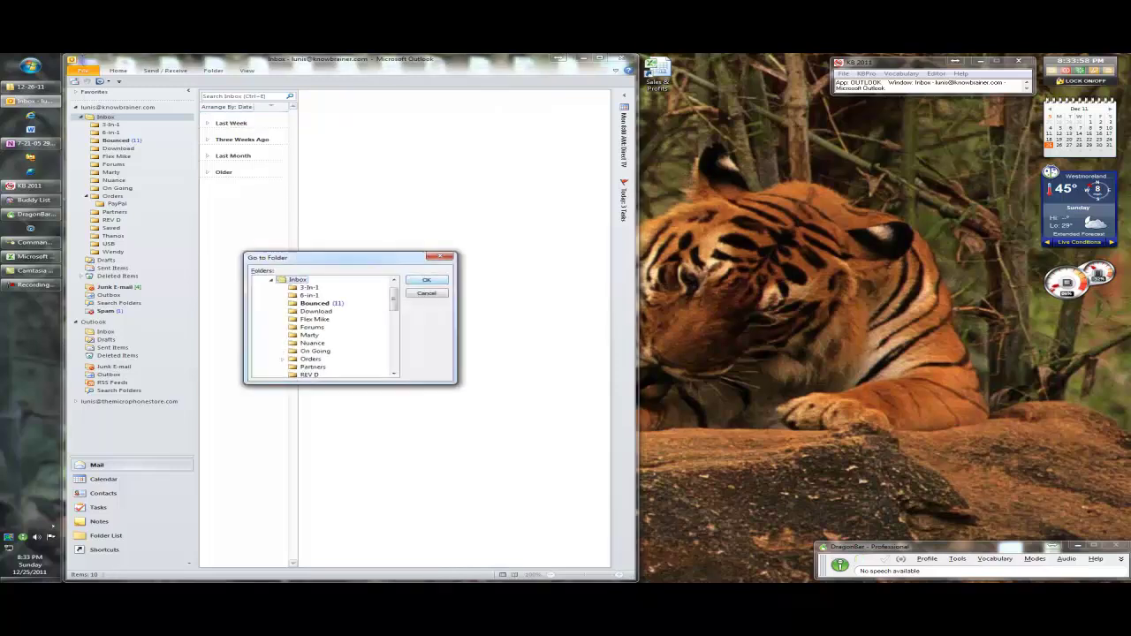
pyautogui.write('Orders')
pyautogui.press('Return')
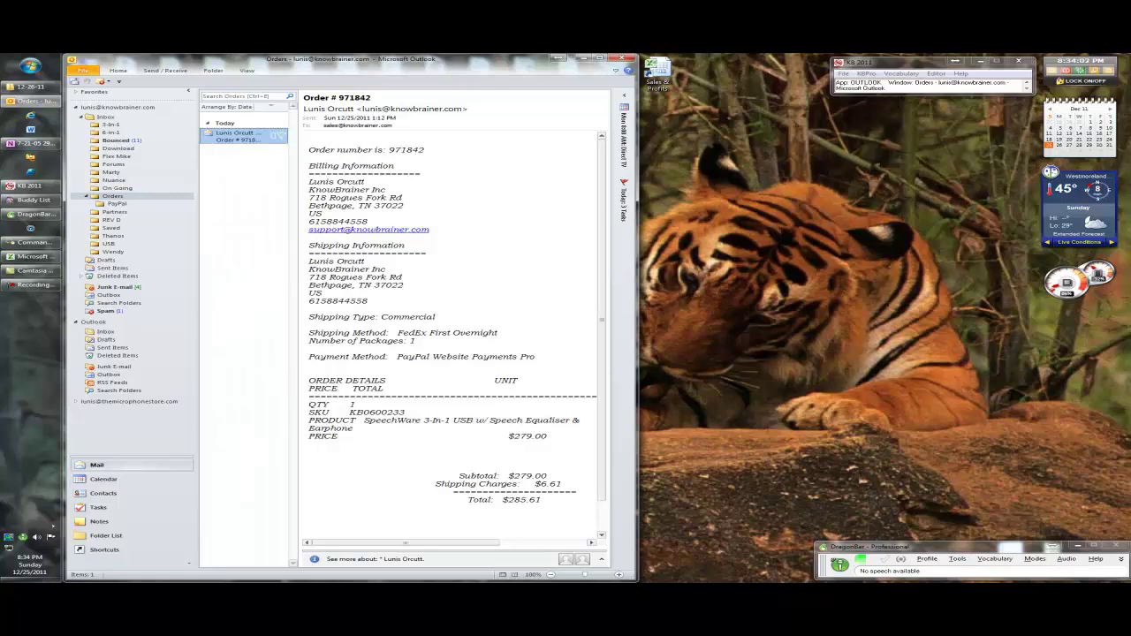
pyautogui.hotkey('alt', 'Tab')
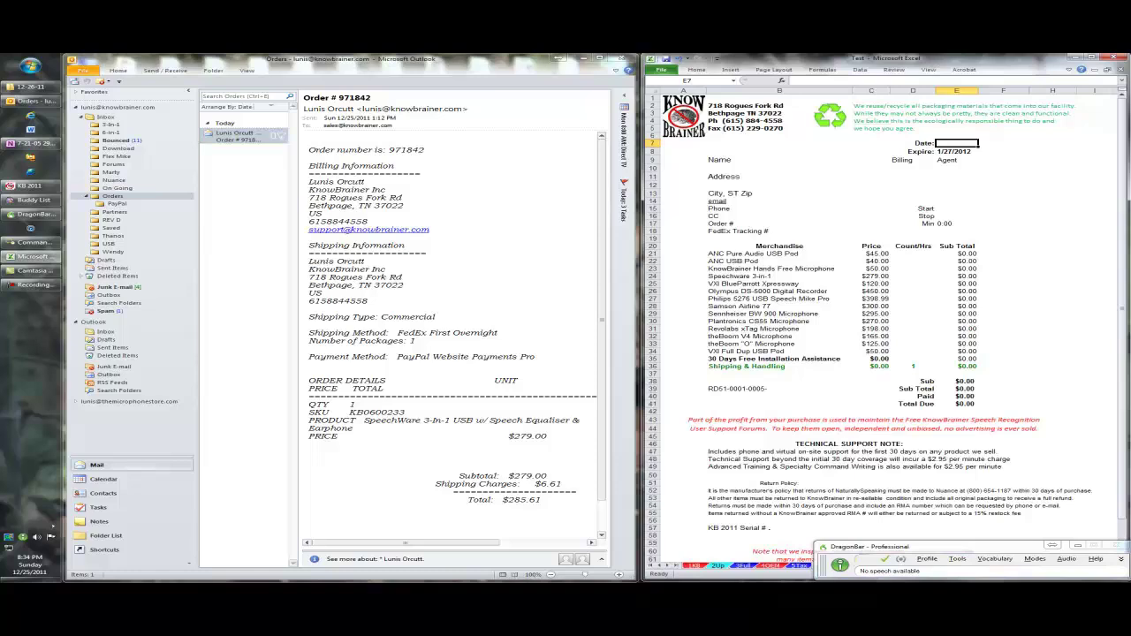
# Date the form today in E7, enter quantity 1 in D24, and bold the Speechware 3-in-1 row
pyautogui.hotkey('ctrl', ';')
pyautogui.press('Return')
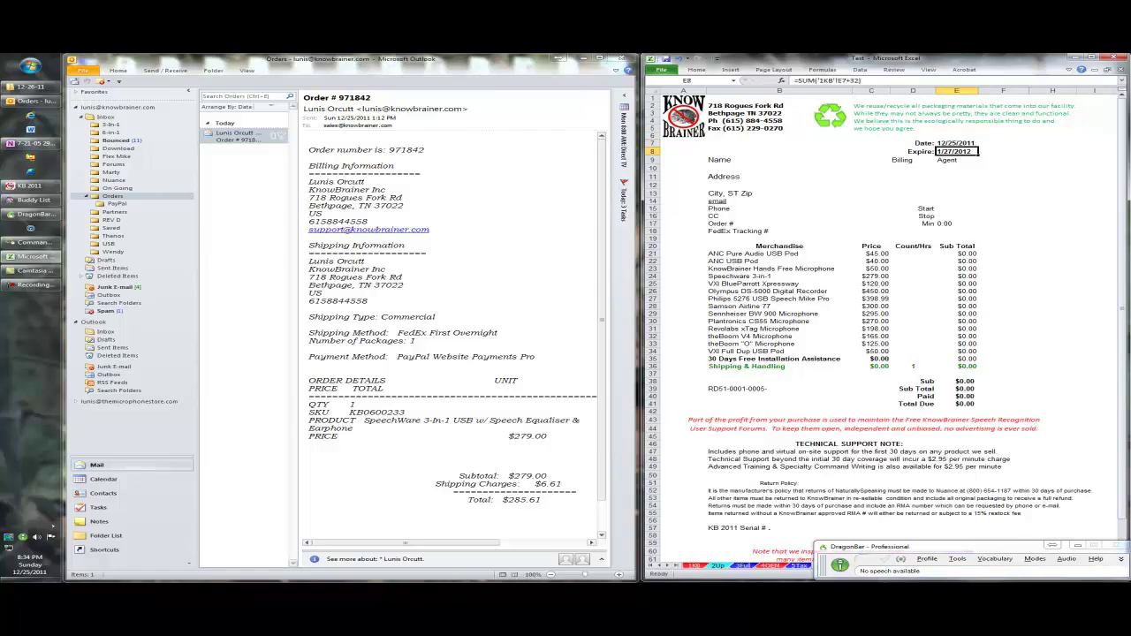
pyautogui.hotkey('ctrl', 'g')
pyautogui.write('D24')
pyautogui.press('Return')
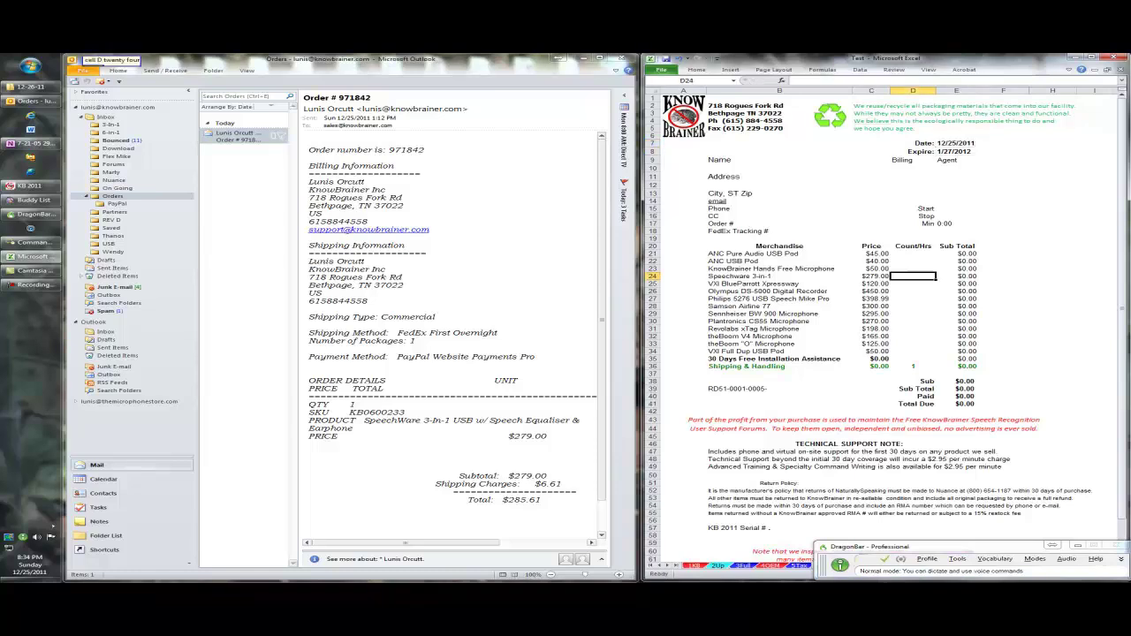
pyautogui.write('1')
pyautogui.press('Tab')
pyautogui.hotkey('shift', 'Left')
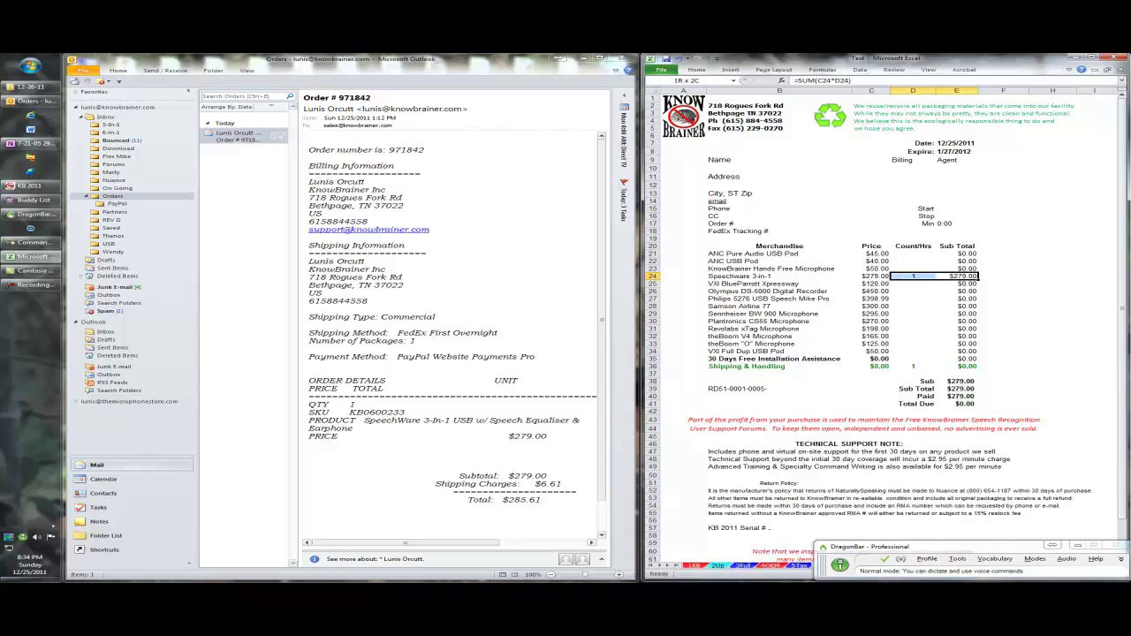
pyautogui.hotkey('shift', 'Left')
pyautogui.hotkey('ctrl', 'b')
# Enter 6.61 shipping and handling in cell C36
pyautogui.hotkey('ctrl', 'g')
pyautogui.write('C36')
pyautogui.press('Return')
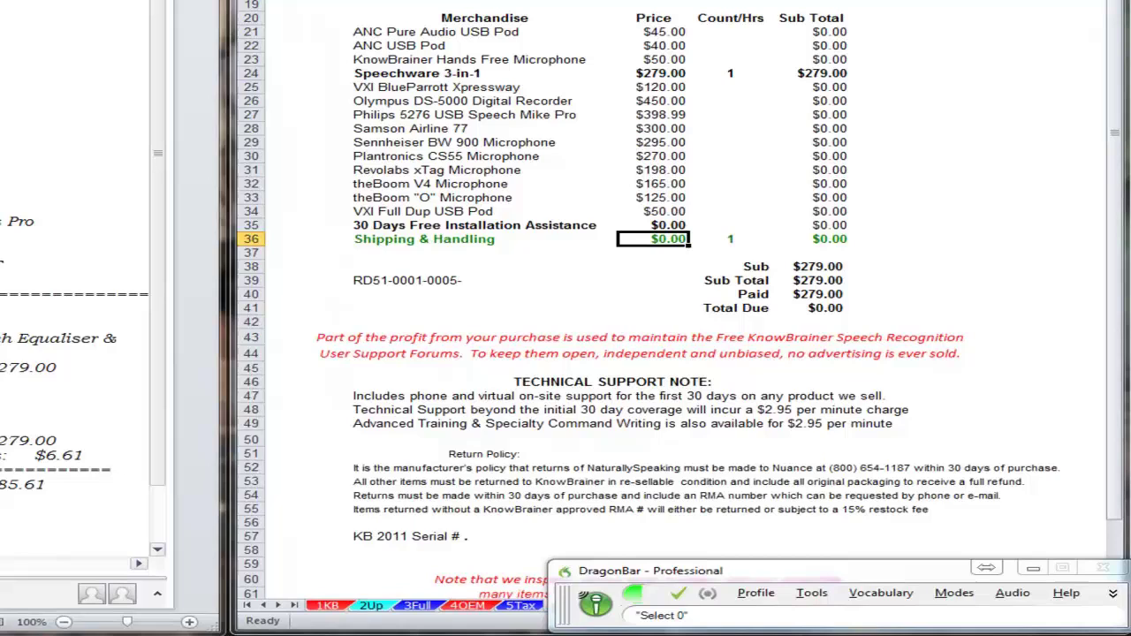
pyautogui.write('6.61')
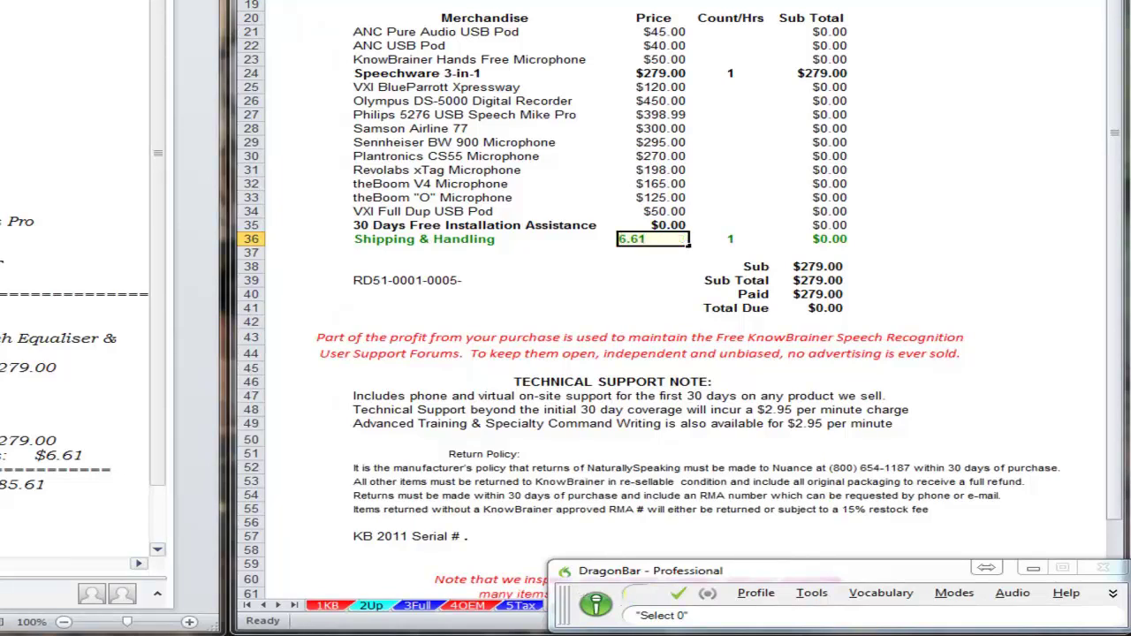
pyautogui.press('Return')
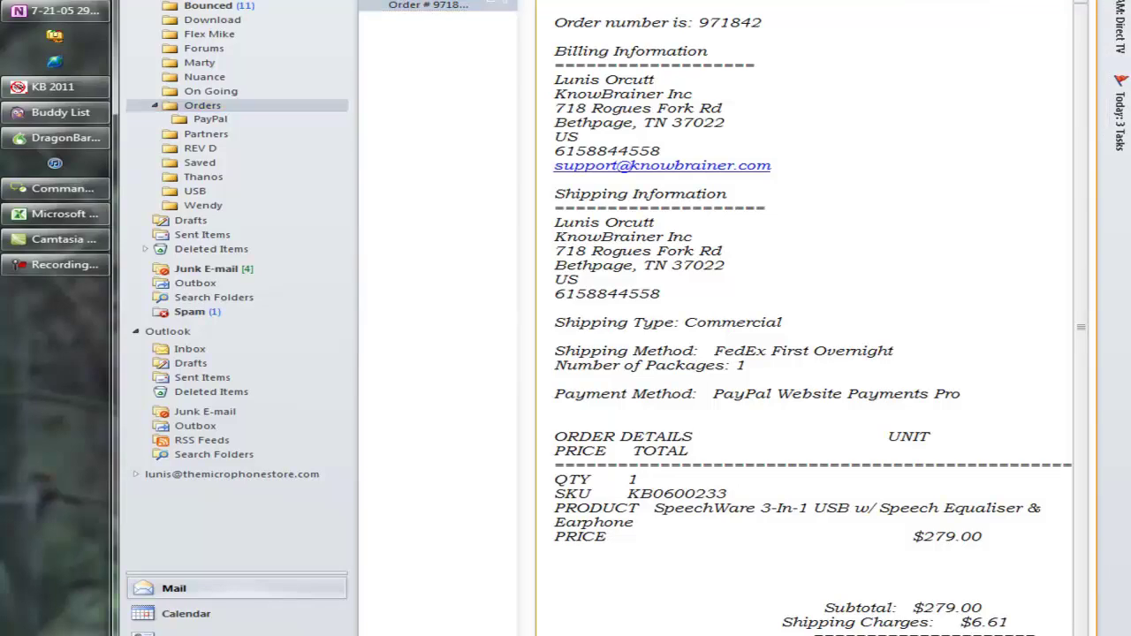
# Paste the order email text into Notepad and remove the empty first line
pyautogui.hotkey('ctrl', 'a')
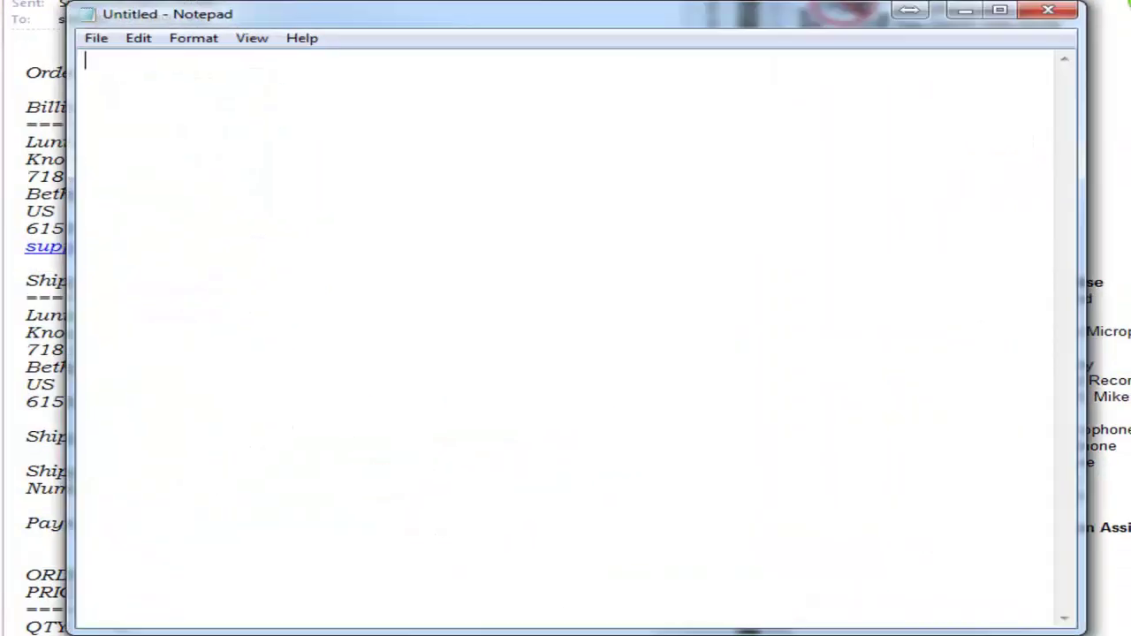
pyautogui.hotkey('ctrl', 'v')
pyautogui.hotkey('ctrl', 'Home')
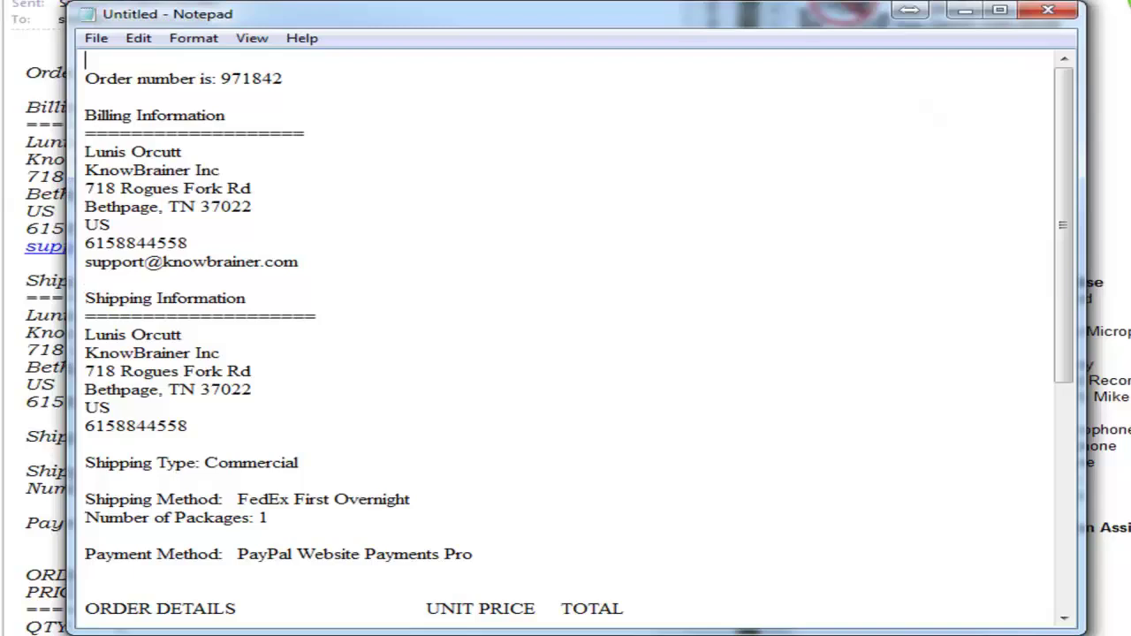
pyautogui.hotkey('shift', 'End')
pyautogui.press('Delete')
# Add 'Order number is: 971842' above Shipping Type and delete everything below it
pyautogui.hotkey('ctrl', 'f')
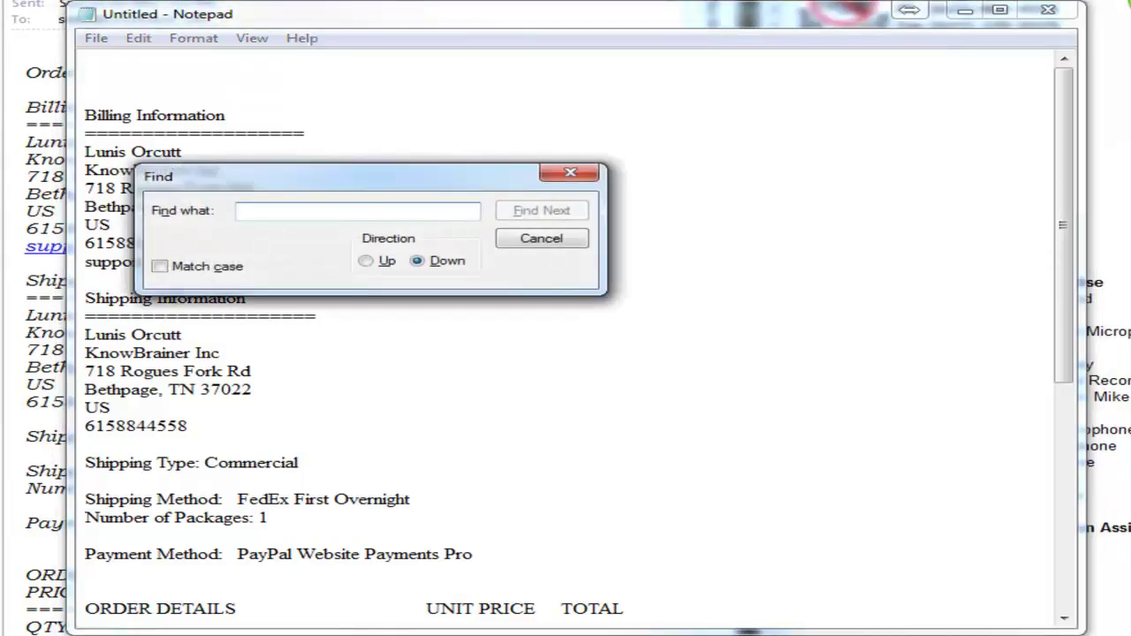
pyautogui.write('type:')
pyautogui.press('Return')
pyautogui.press('Escape')
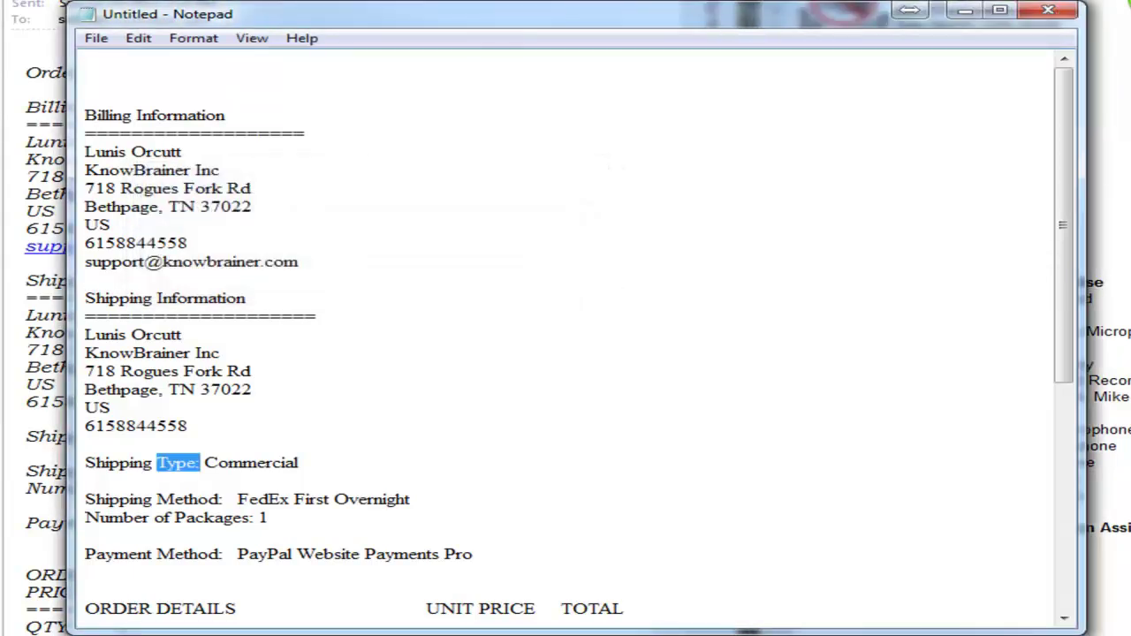
pyautogui.press('Up')
pyautogui.press('Return')
pyautogui.write('Order number is: 971842')
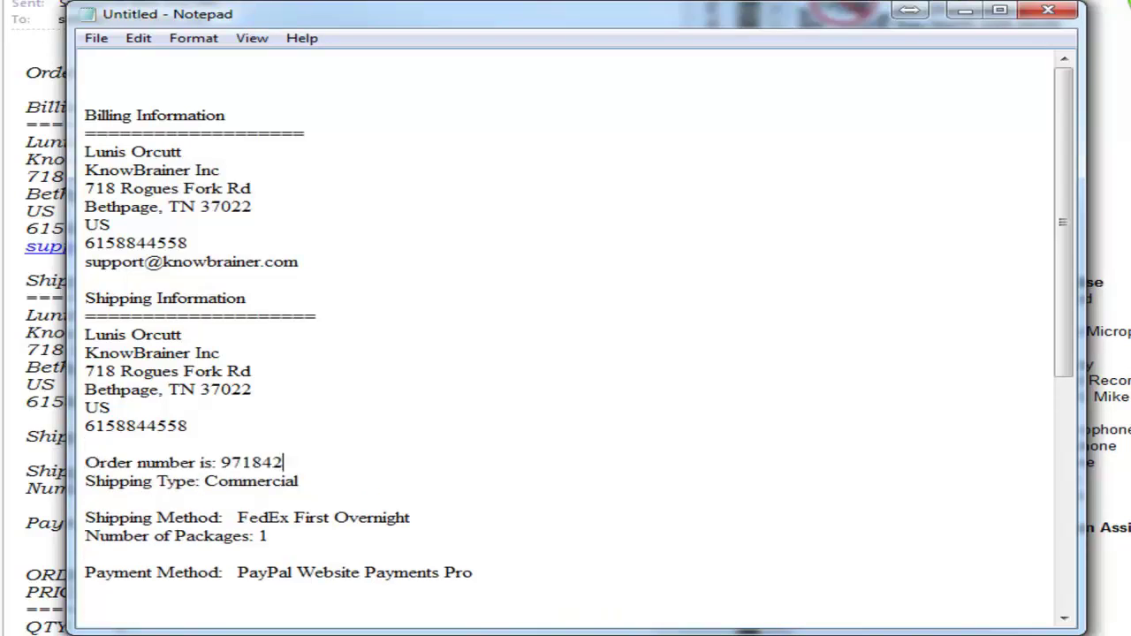
pyautogui.hotkey('ctrl', 'shift', 'End')
pyautogui.press('Delete')
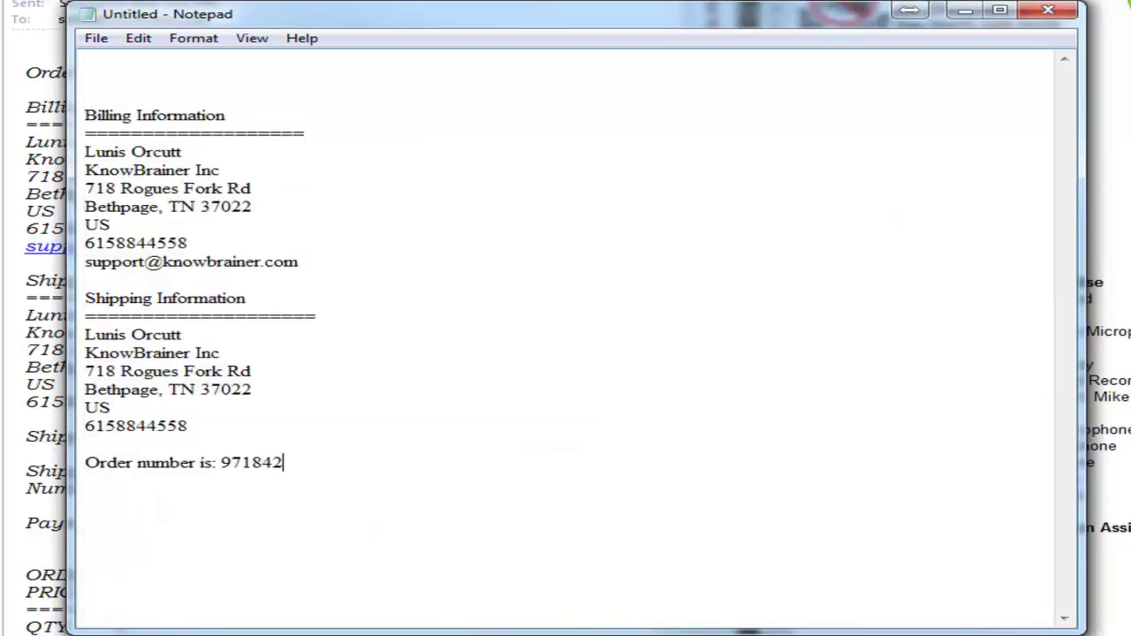
# Move the US country line to its proper place after the phone number
pyautogui.press('Up')
pyautogui.press('Up')
pyautogui.press('Up')
pyautogui.press('Home')
pyautogui.hotkey('shift', 'End')
pyautogui.press('Delete')
pyautogui.press('Delete')
pyautogui.press('Down')
pyautogui.write('US')
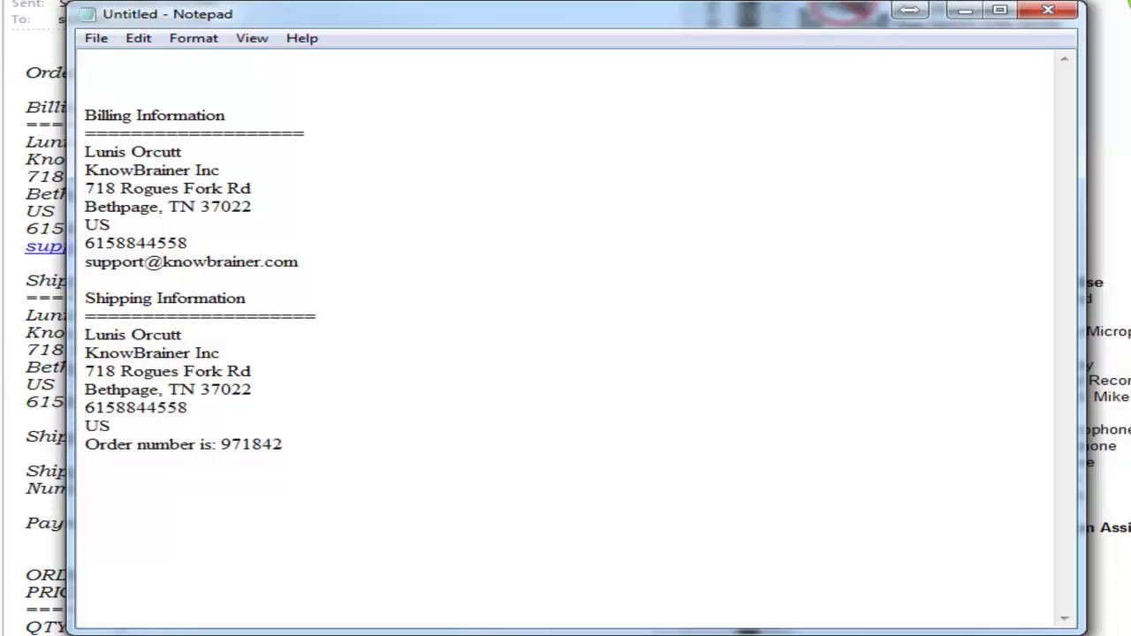
# Remove the Shipping Information heading, its ===== underline, and the old email line
pyautogui.hotkey('ctrl', 'f')
pyautogui.write('shipping')
pyautogui.press('Return')
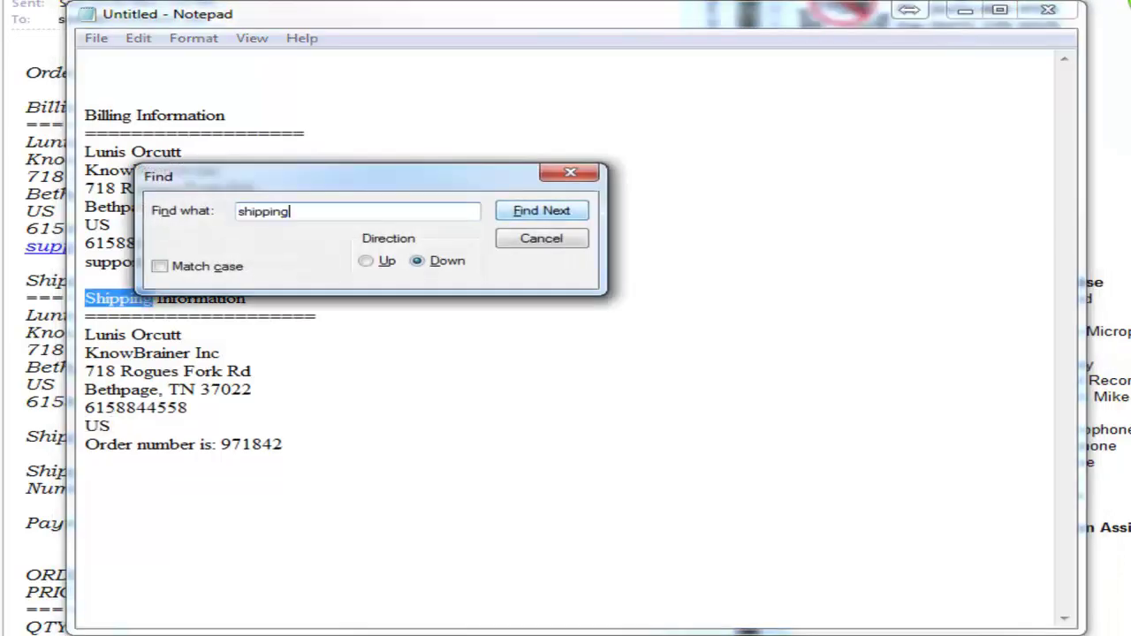
pyautogui.press('Escape')
pyautogui.press('Down')
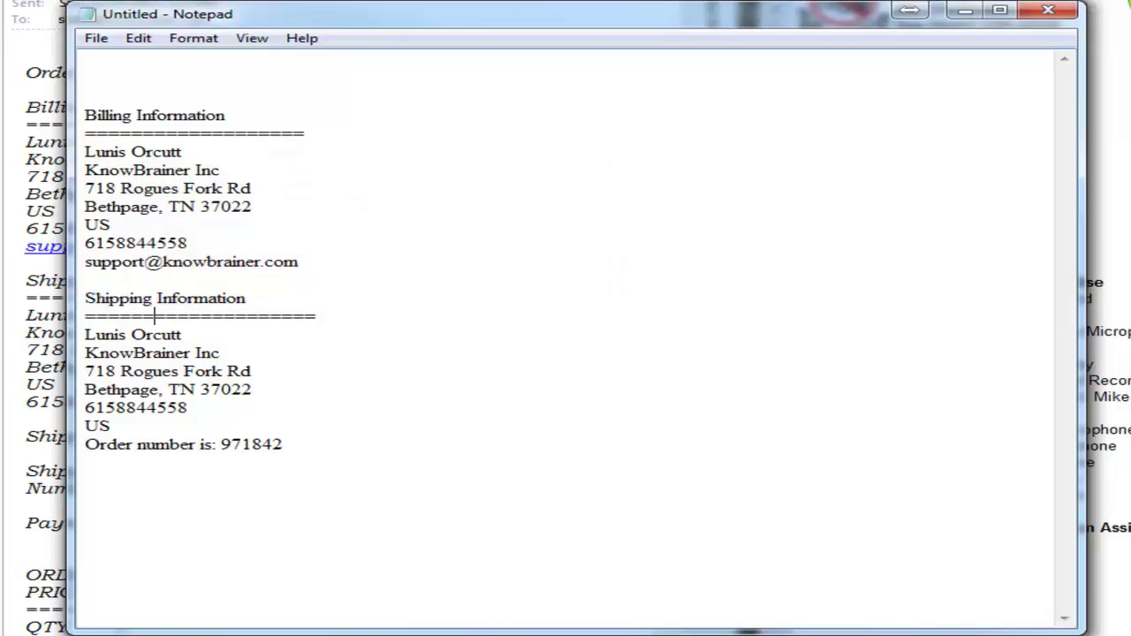
pyautogui.press('End')
pyautogui.hotkey('shift', 'Up')
pyautogui.hotkey('shift', 'Up')
pyautogui.hotkey('shift', 'Up')
pyautogui.press('Delete')
pyautogui.hotkey('shift', 'Home')
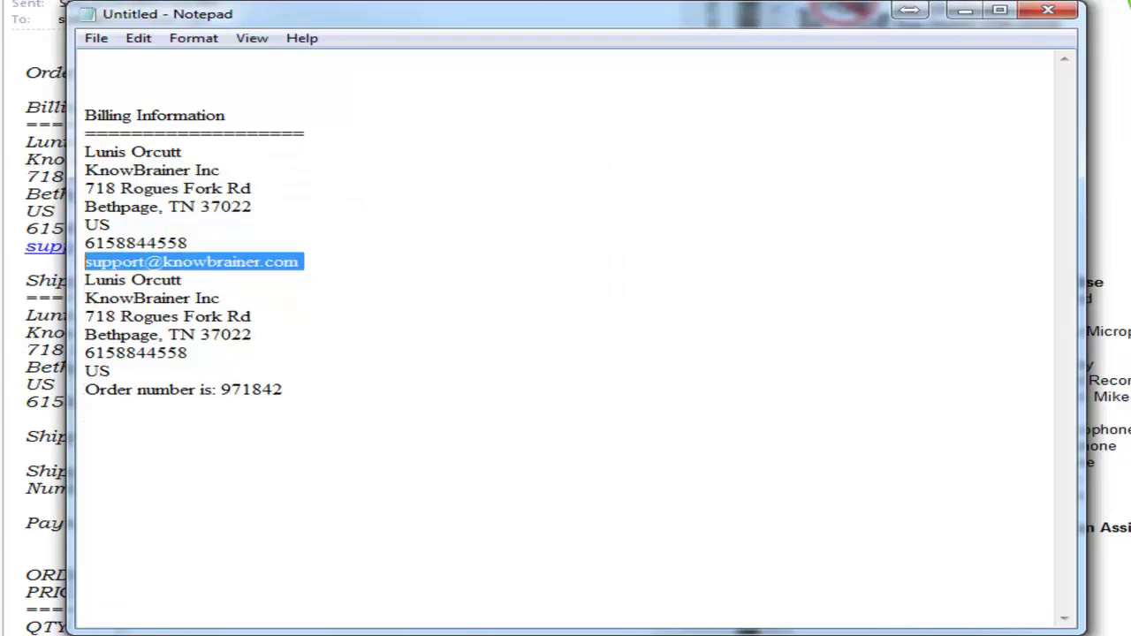
pyautogui.press('Delete')
# Delete the billing block, paste the email above the phone number, then cut all the text
pyautogui.hotkey('ctrl', 'shift', 'Home')
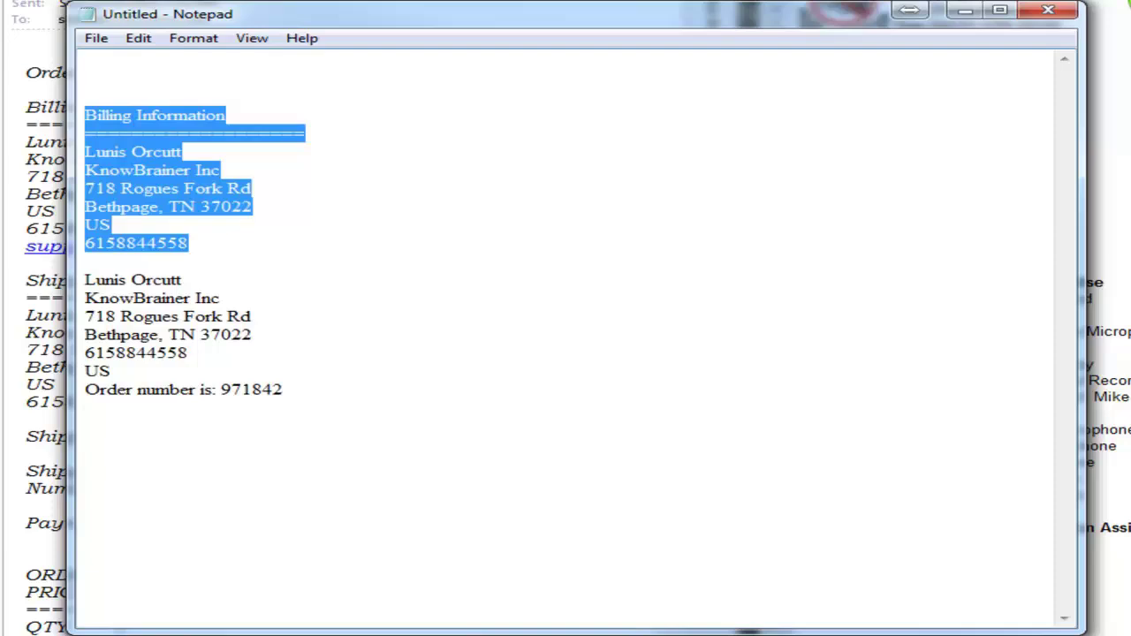
pyautogui.press('Delete')
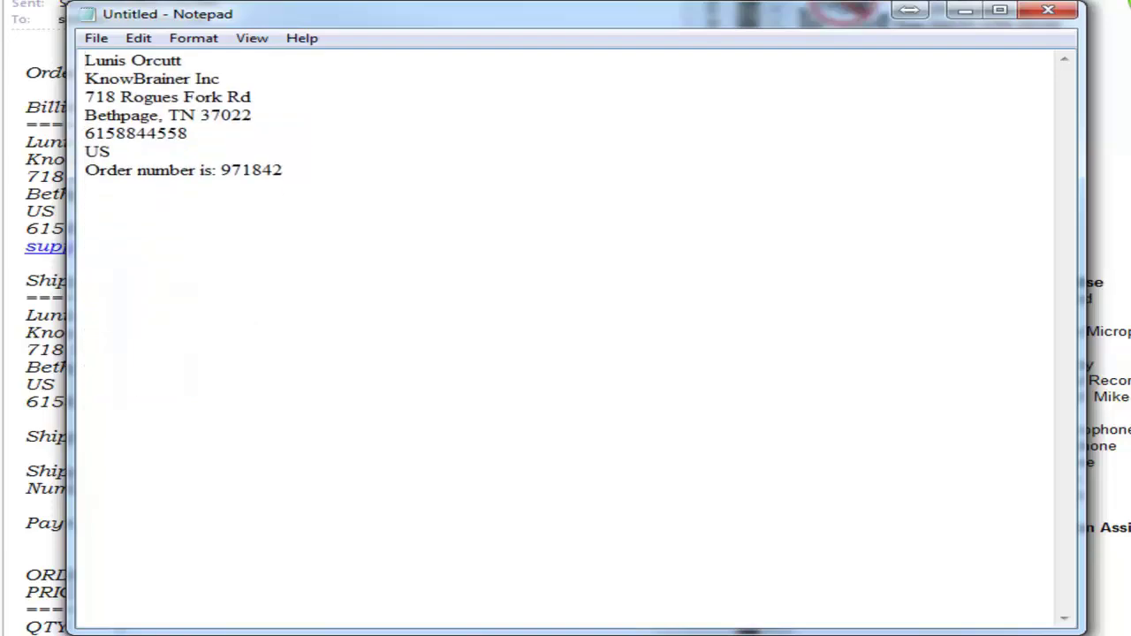
pyautogui.hotkey('ctrl', 'End')
pyautogui.press('Up')
pyautogui.press('Up')
pyautogui.press('Home')
pyautogui.hotkey('ctrl', 'v')
pyautogui.hotkey('ctrl', 'Home')
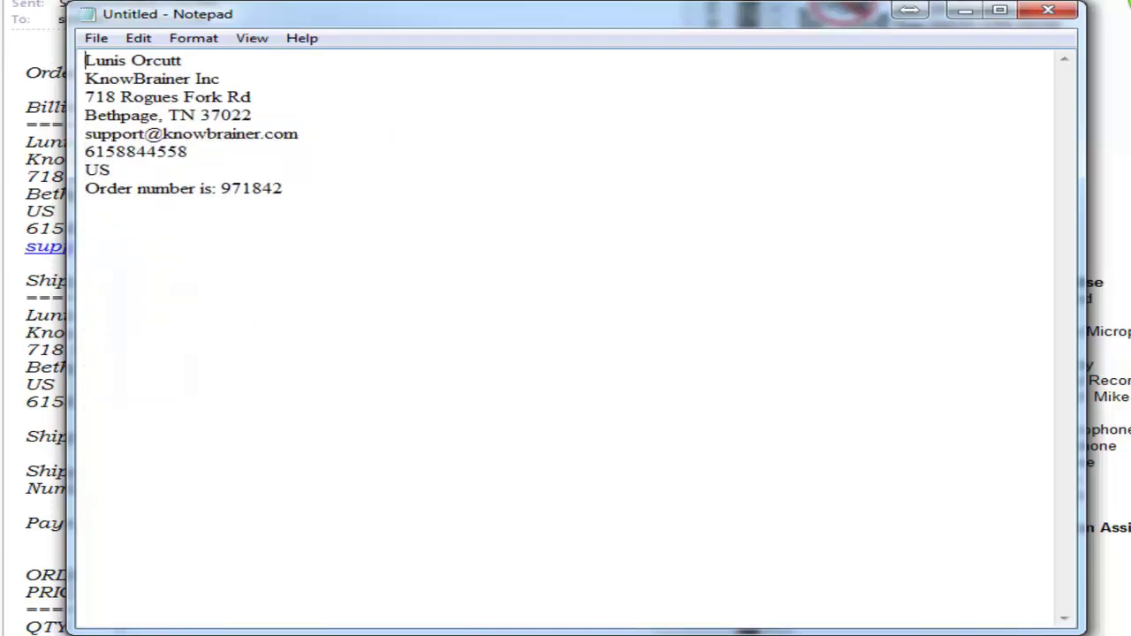
pyautogui.press('Down')
pyautogui.press('Down')
pyautogui.press('Down')
pyautogui.press('Return')
pyautogui.hotkey('ctrl', 'a')
pyautogui.press('Delete')
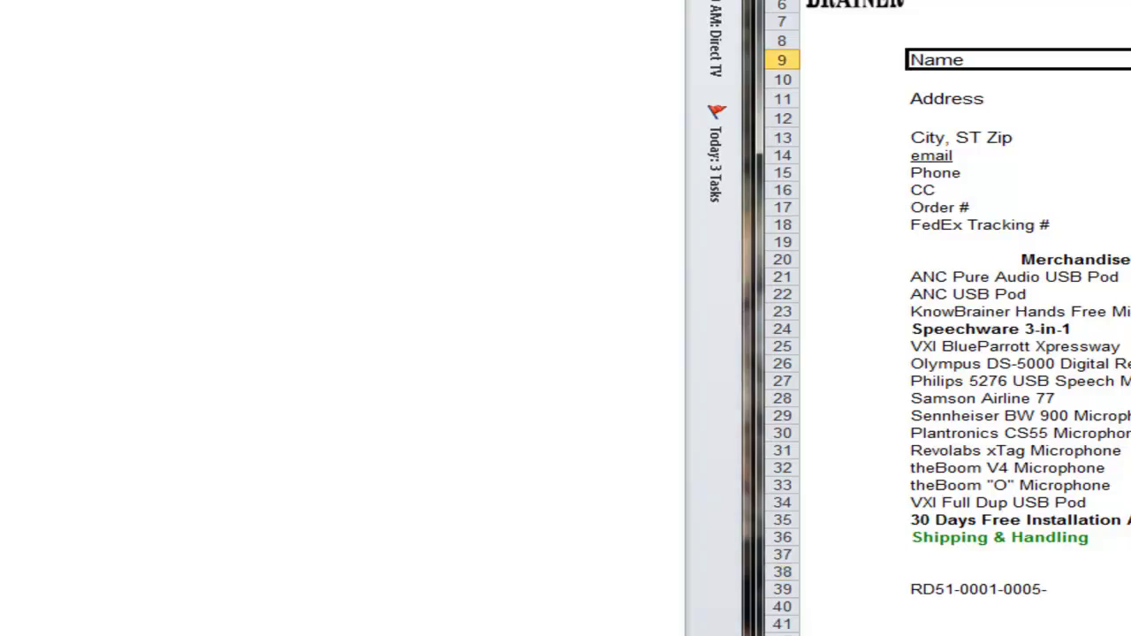
pyautogui.hotkey('ctrl', 'v')
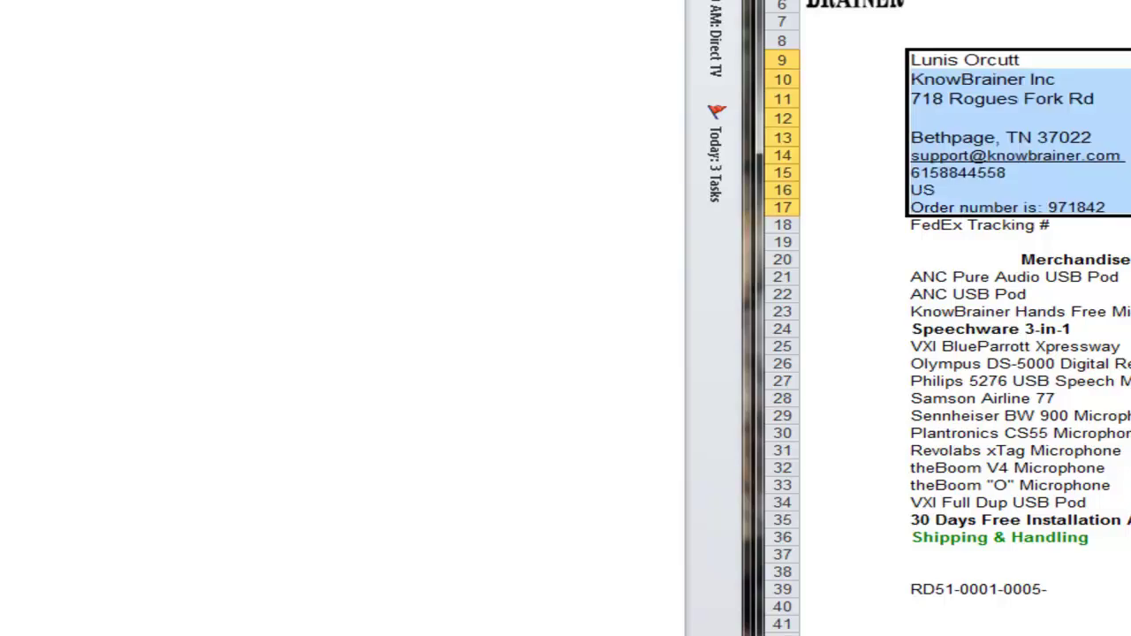
pyautogui.press('Right')
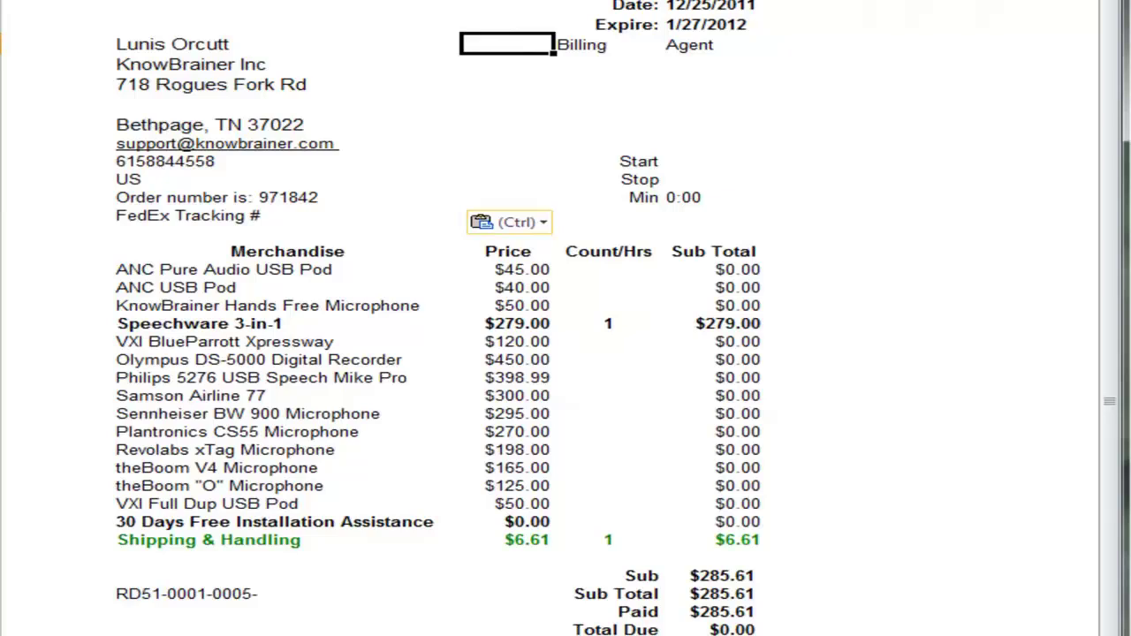
pyautogui.hotkey('alt', 'f')
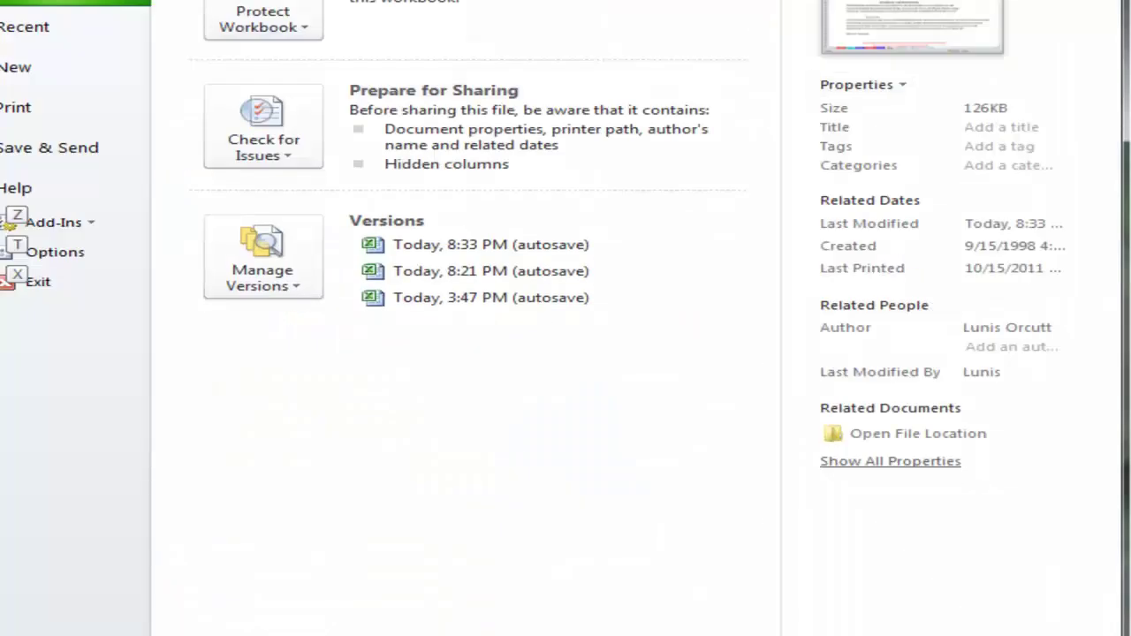
# Save the order form as a workbook named 'Lunis Orcutt 12-25-2011'
pyautogui.press('a')
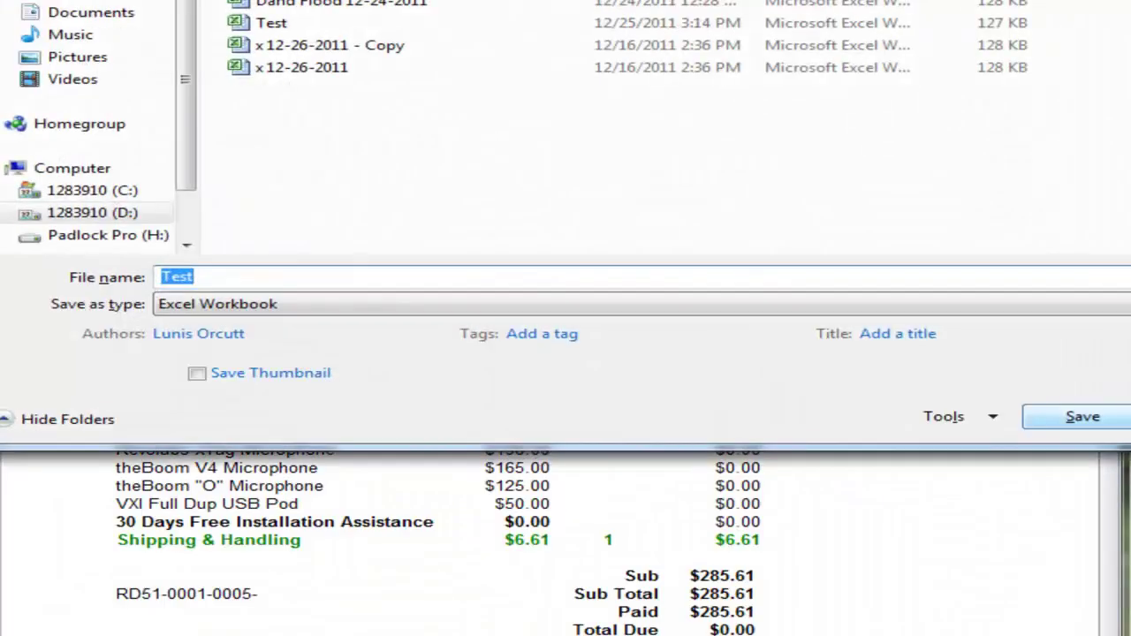
pyautogui.write('Lunis Orcutt')
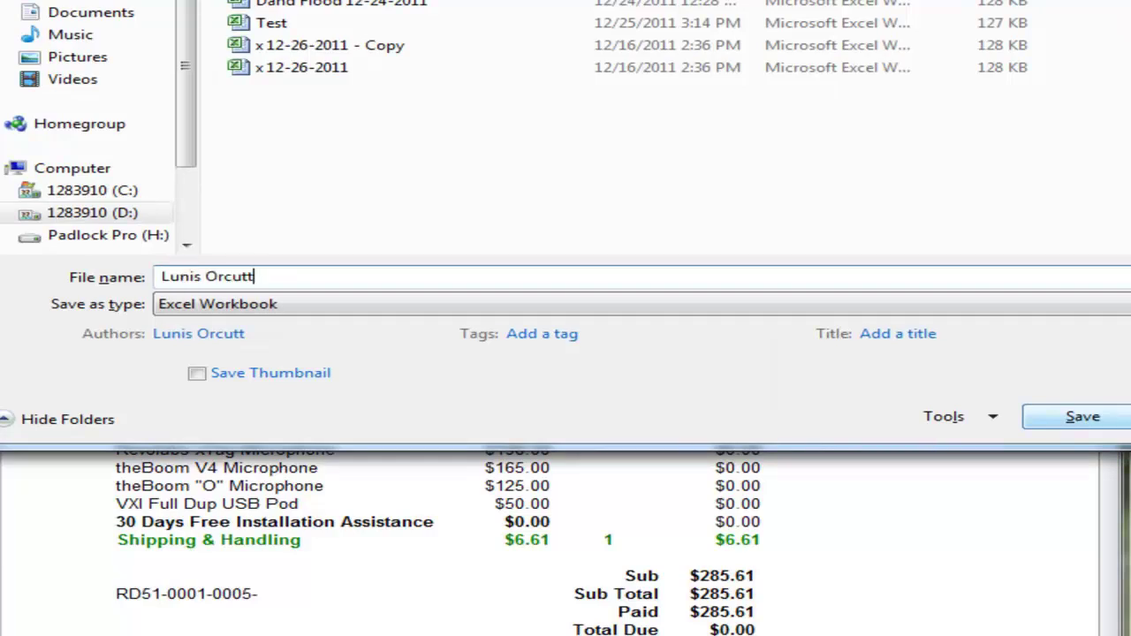
pyautogui.write('Lunis Orcutt 12-25-2011')
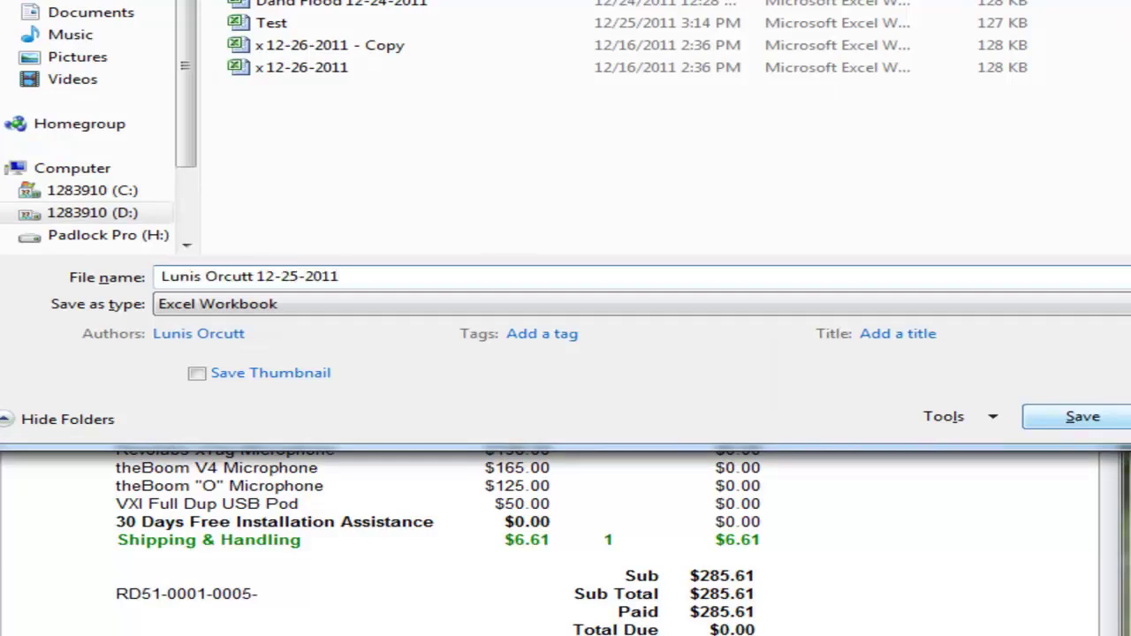
pyautogui.press('Return')
pyautogui.press('Down')
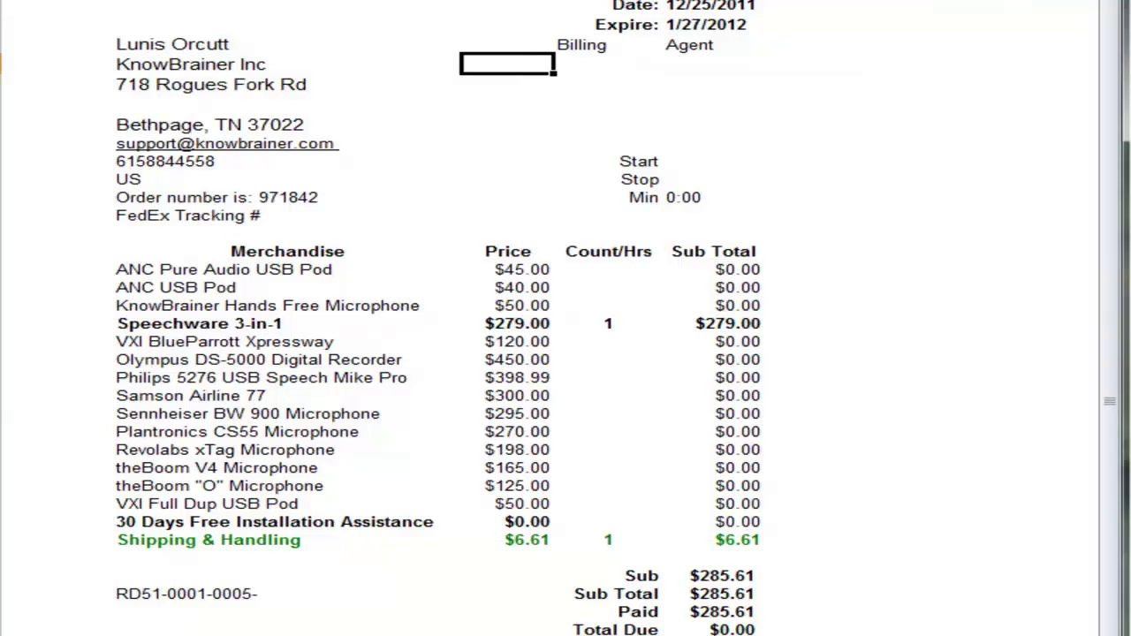